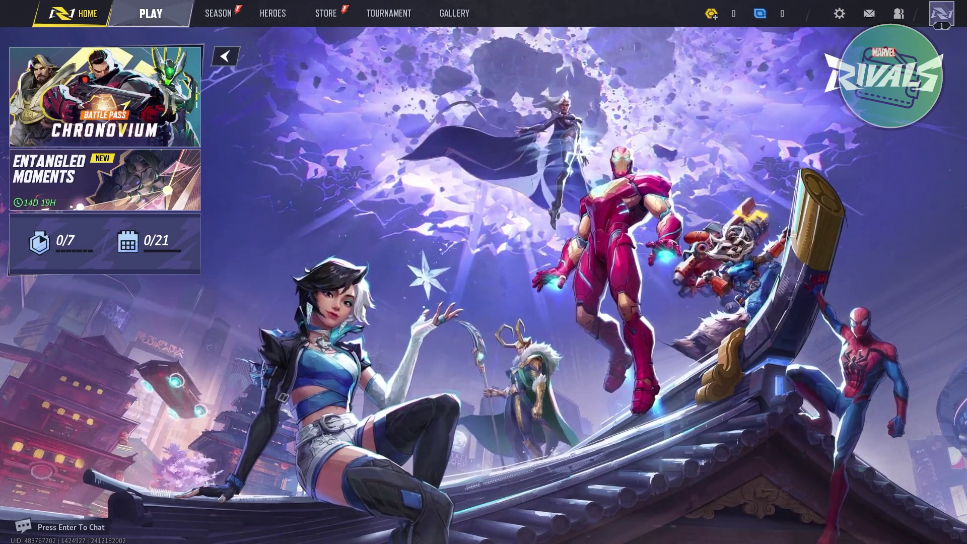
Enable Limit FPS on Marvel Rivals' Display settings tab with the cap at 60 FPS
click(840, 15)
click(539, 209)
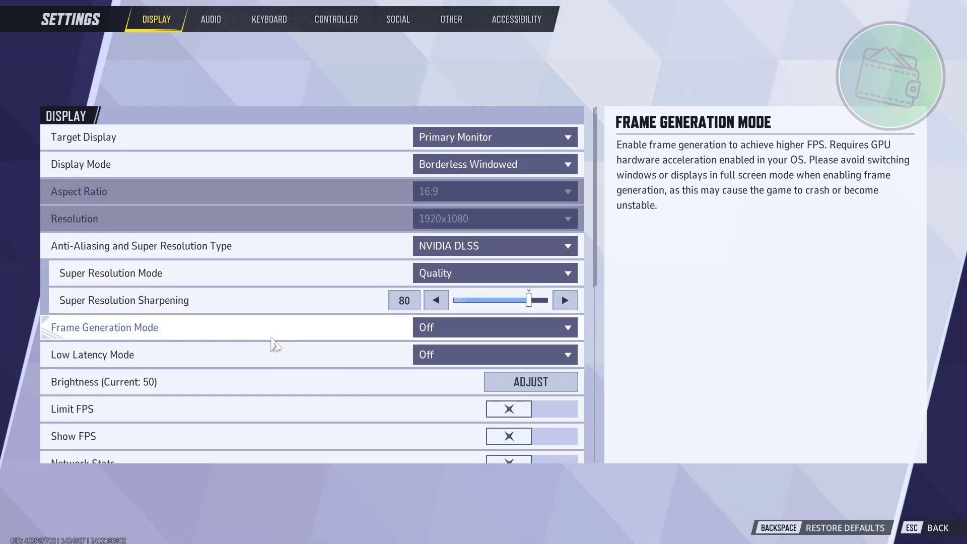
scroll(306, 313, down, 3)
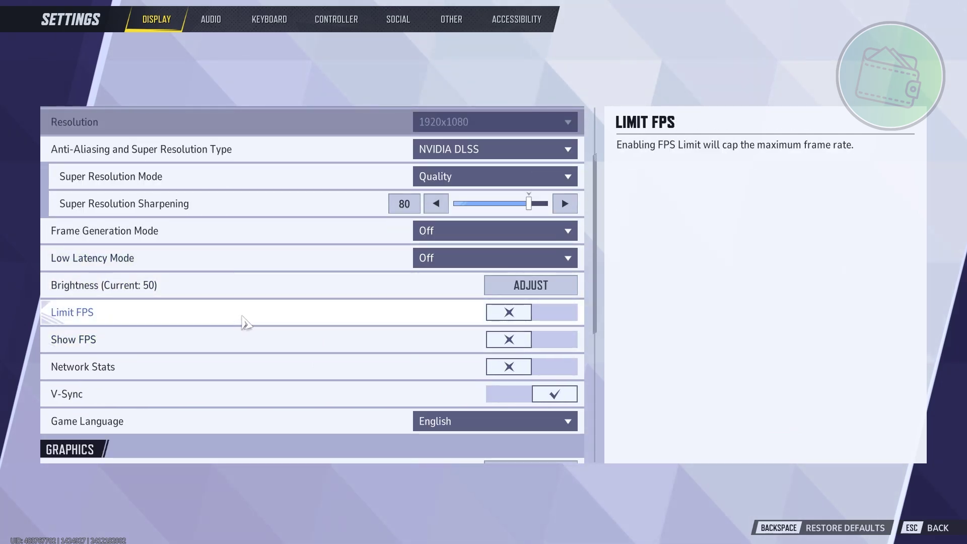
scroll(243, 321, down, 1)
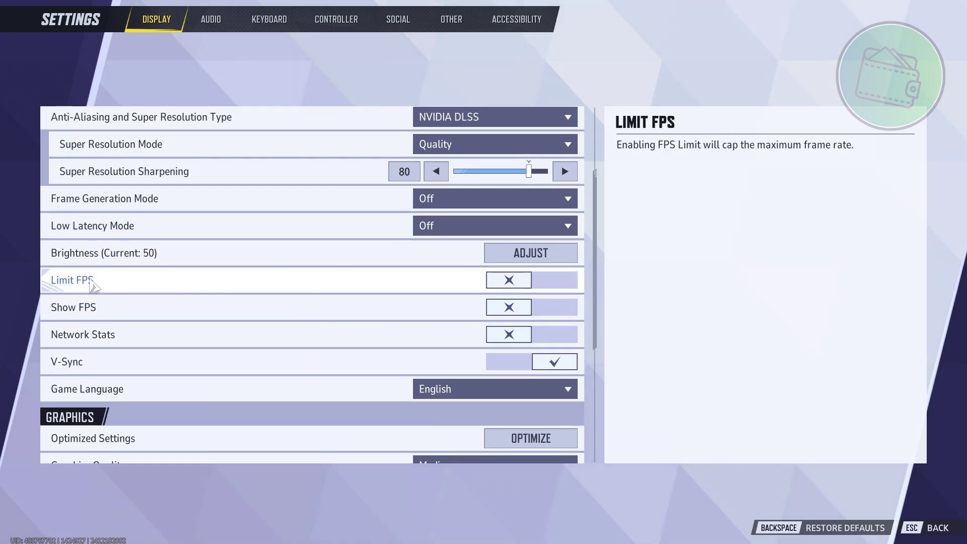
click(198, 288)
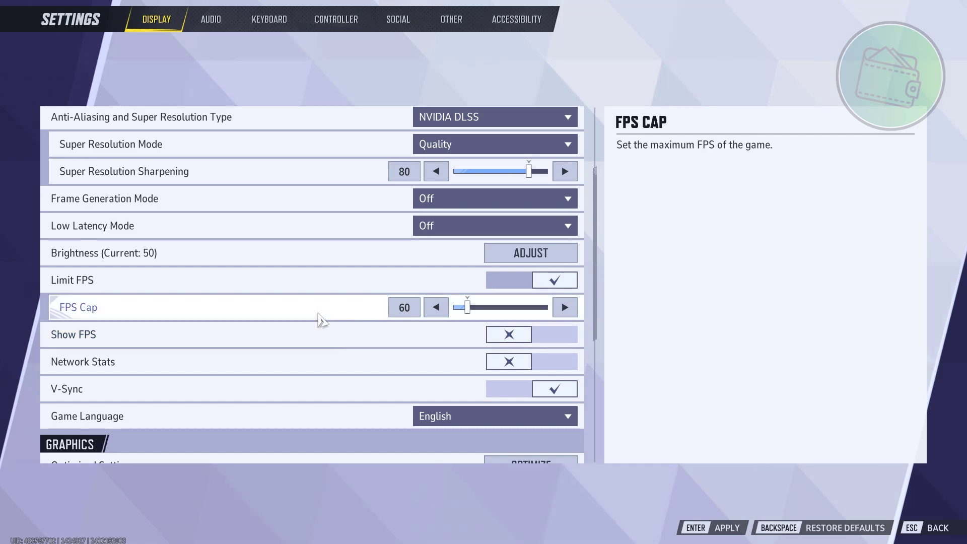
scroll(318, 319, down, 3)
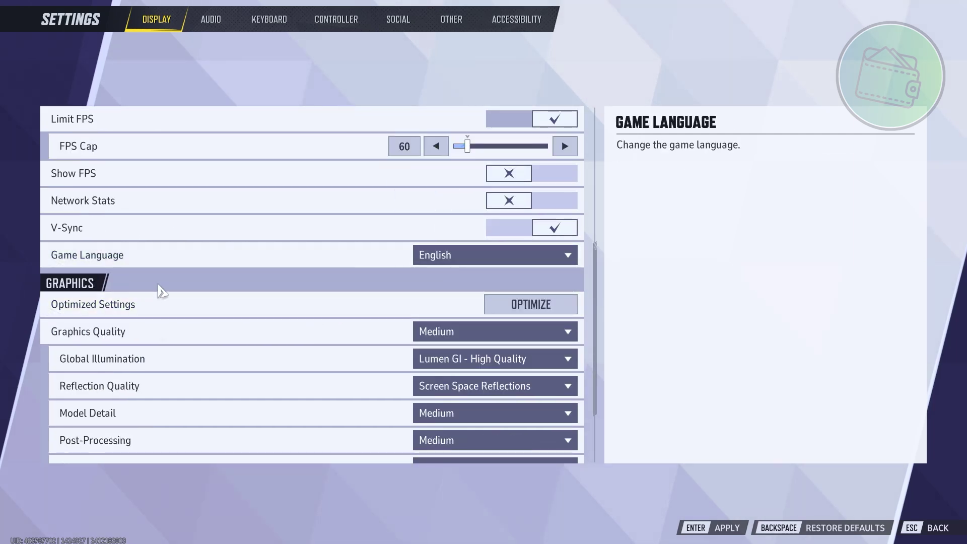
scroll(190, 353, down, 1)
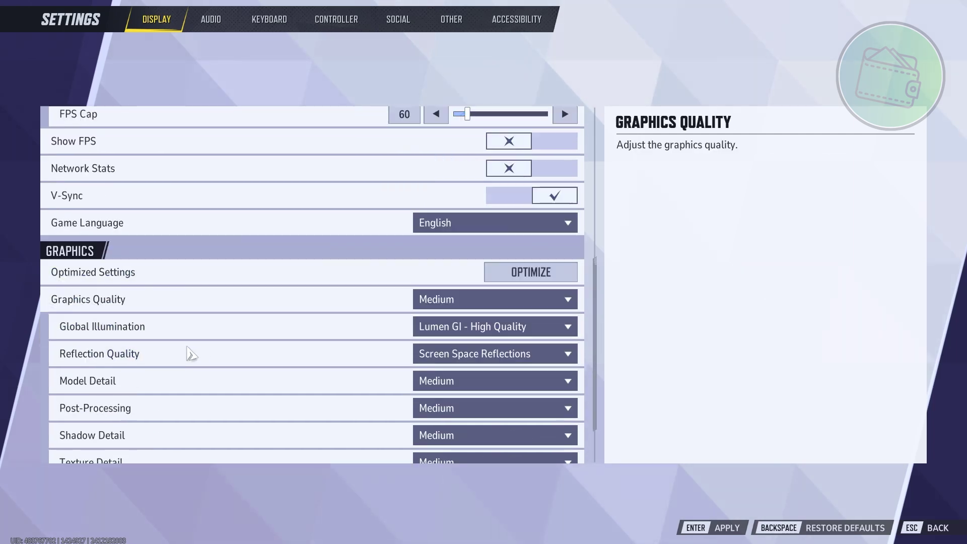
Review the Graphics Quality presets, leave Medium selected, and exit settings to the home screen
click(463, 303)
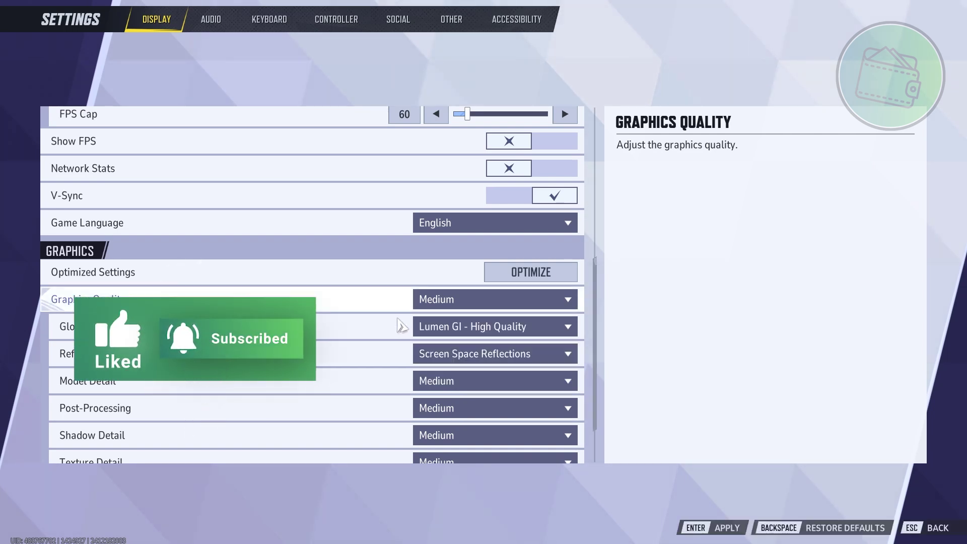
click(397, 314)
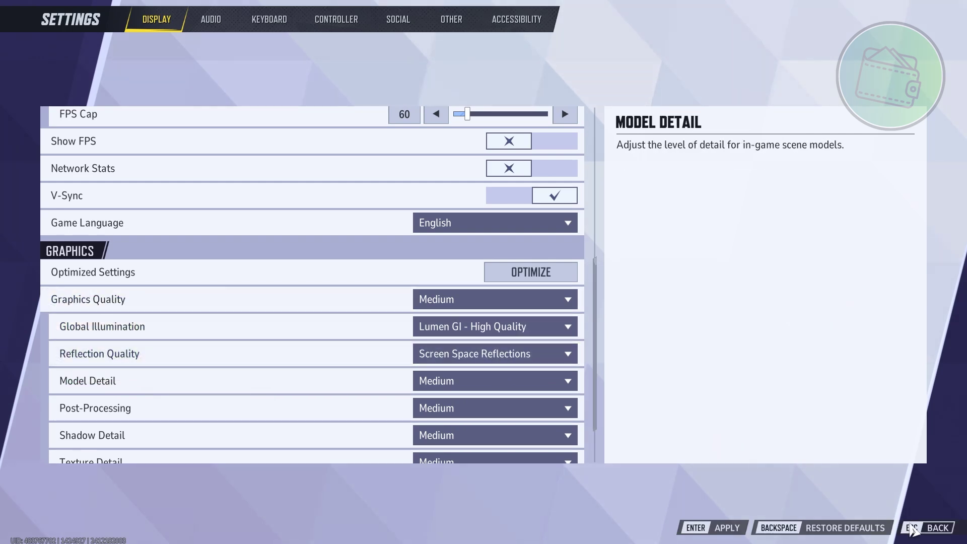
click(914, 529)
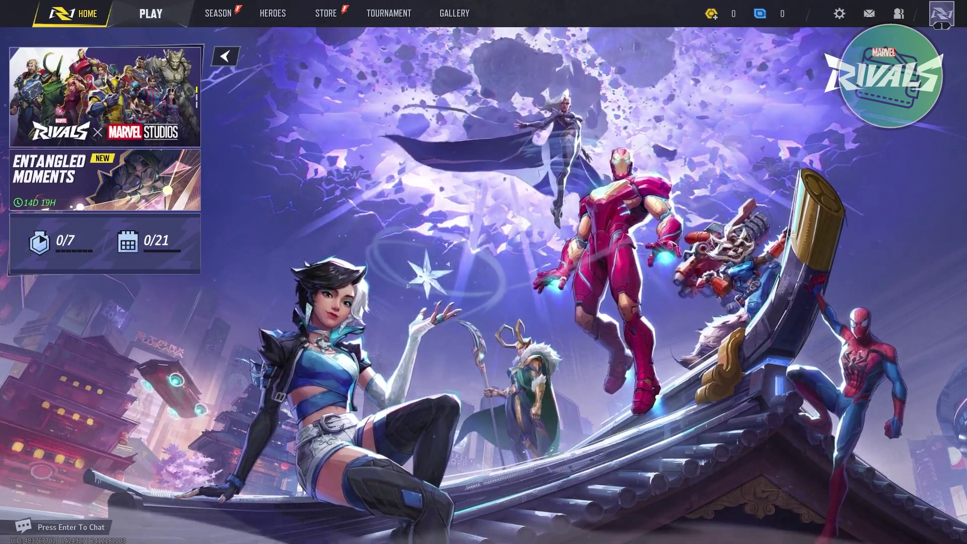
Quit Marvel Rivals and verify Windows Game Mode is On in Settings
key(alt+F4)
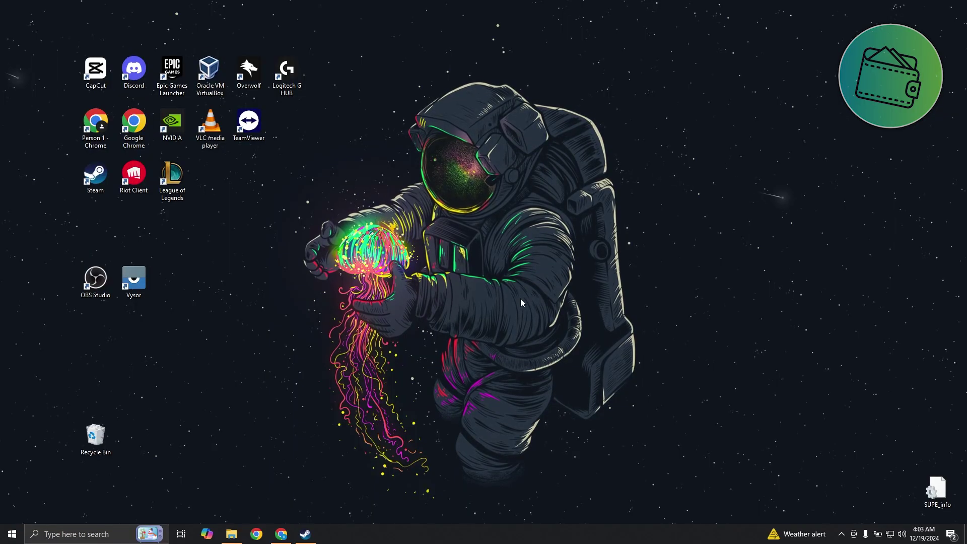
click(71, 537)
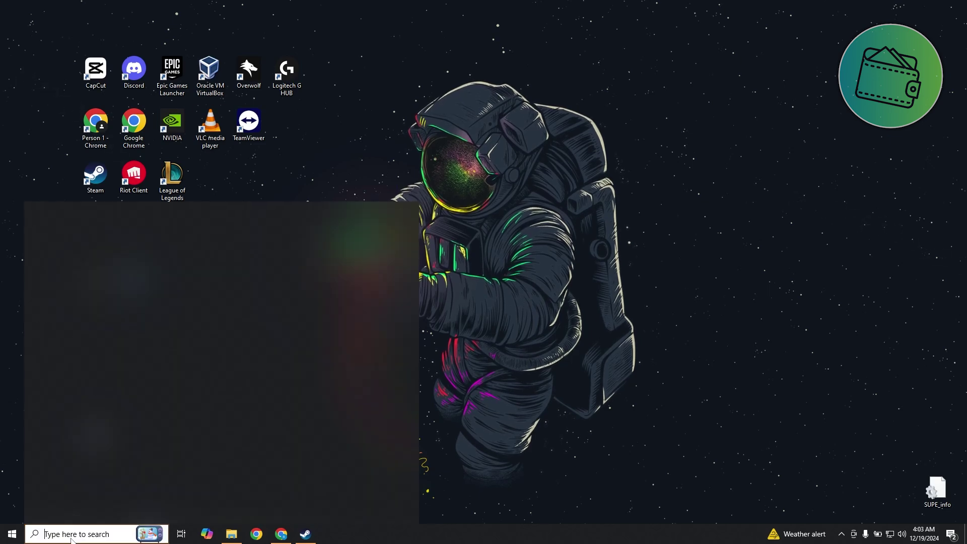
text(GAME MODE)
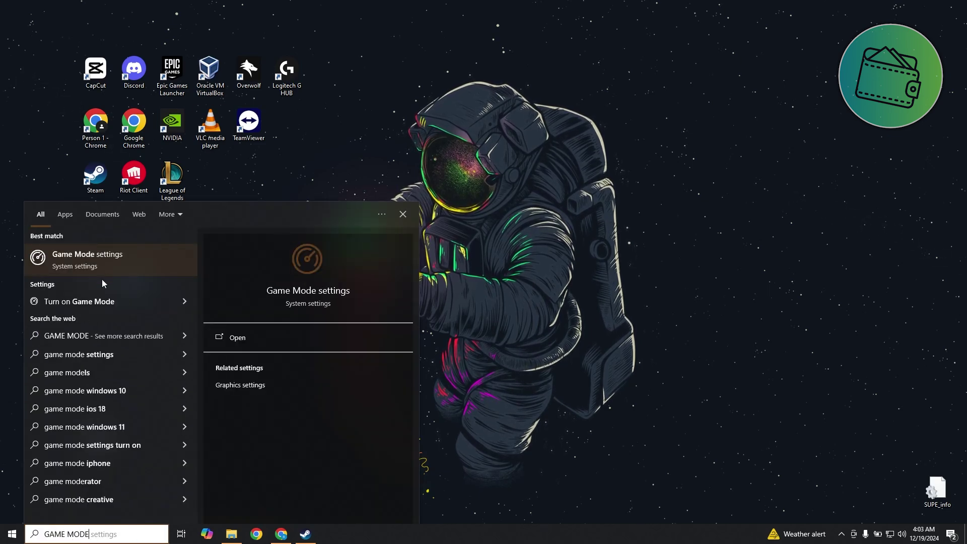
click(110, 263)
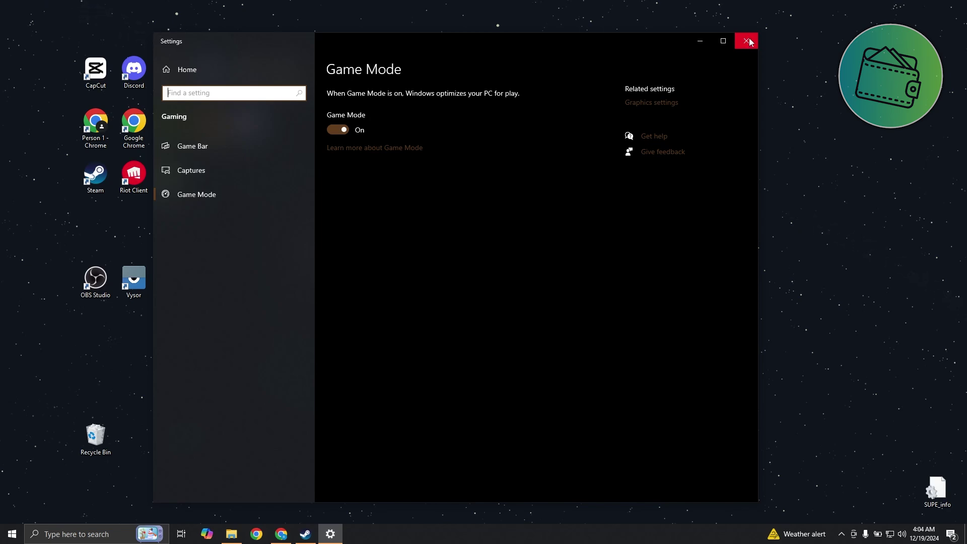
click(749, 41)
click(111, 530)
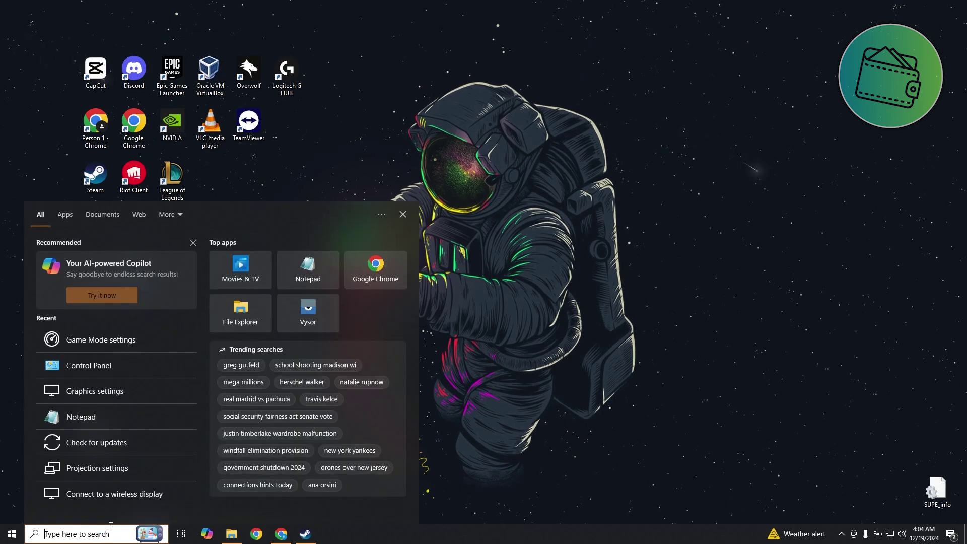
text(GRAPHICS)
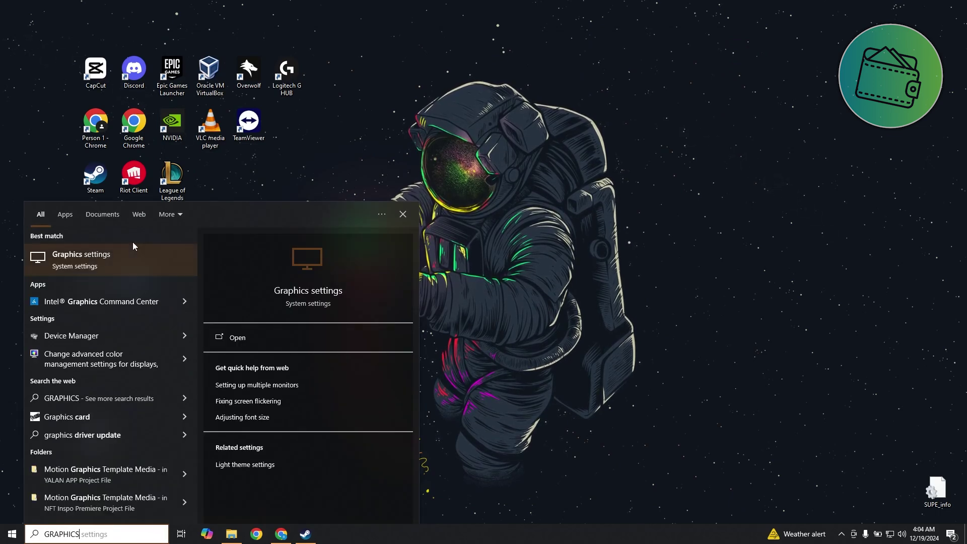
Verify hardware-accelerated GPU scheduling and variable refresh rate are both On in Graphics settings
click(117, 261)
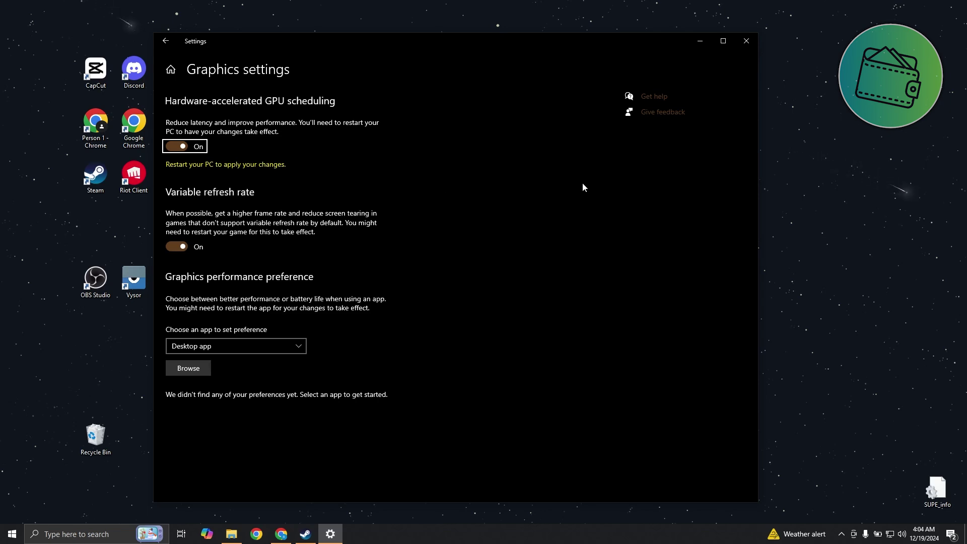
click(746, 41)
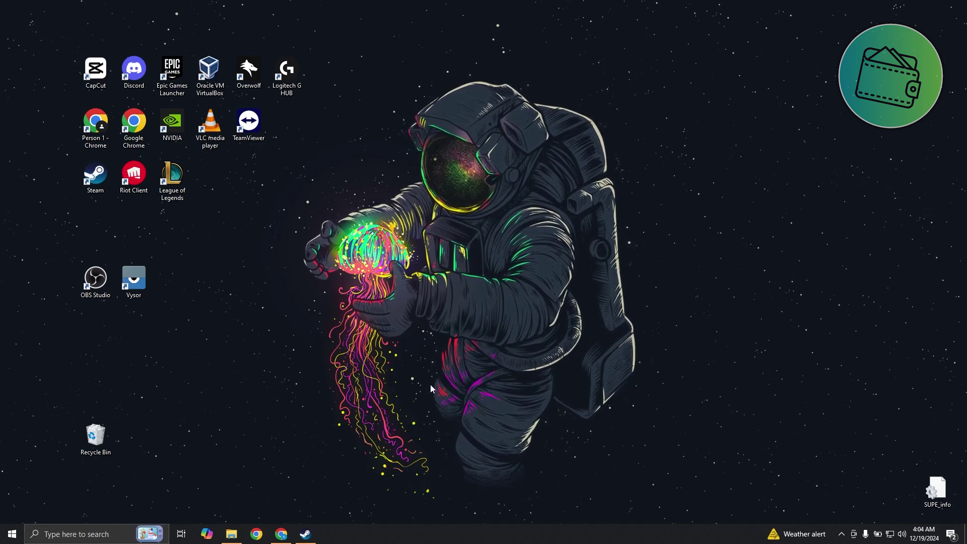
key(ctrl+shift+Escape)
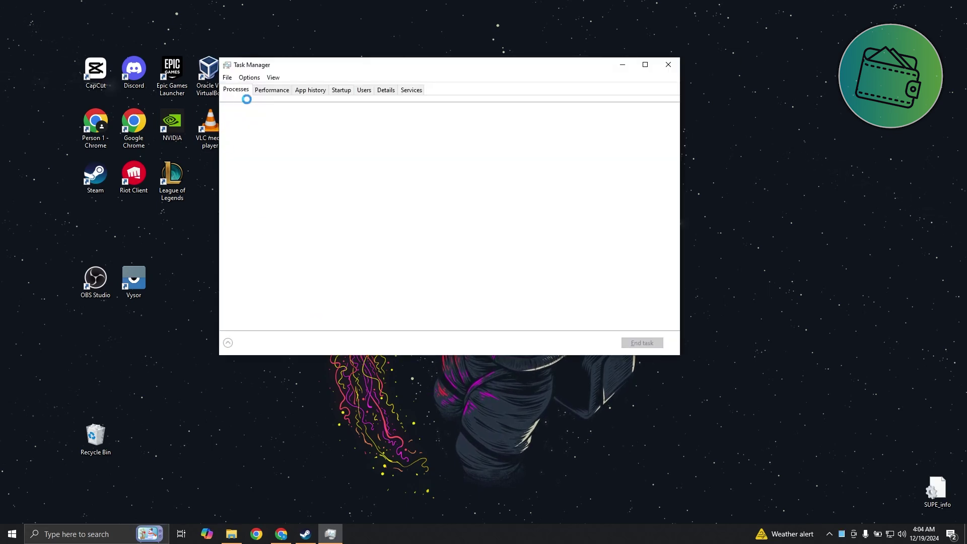
click(229, 344)
click(231, 225)
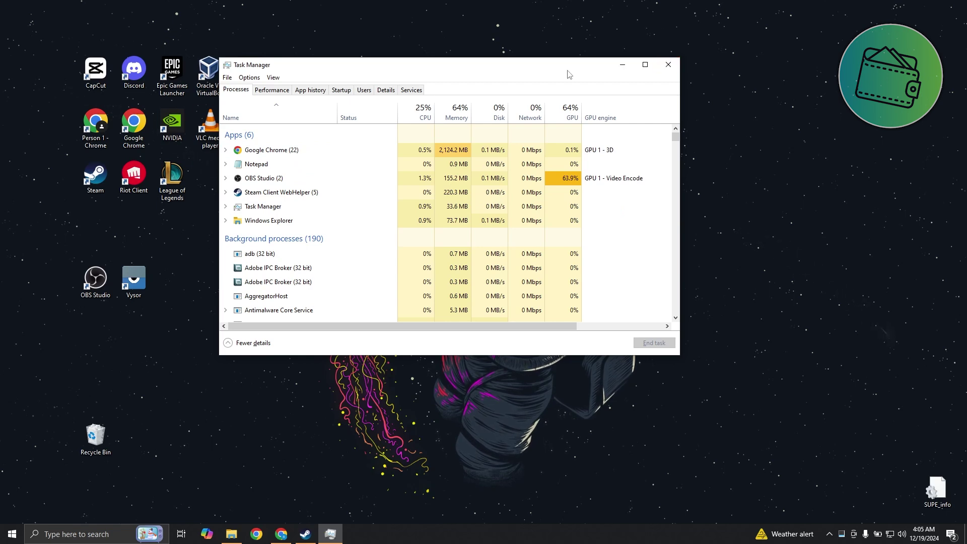
click(669, 65)
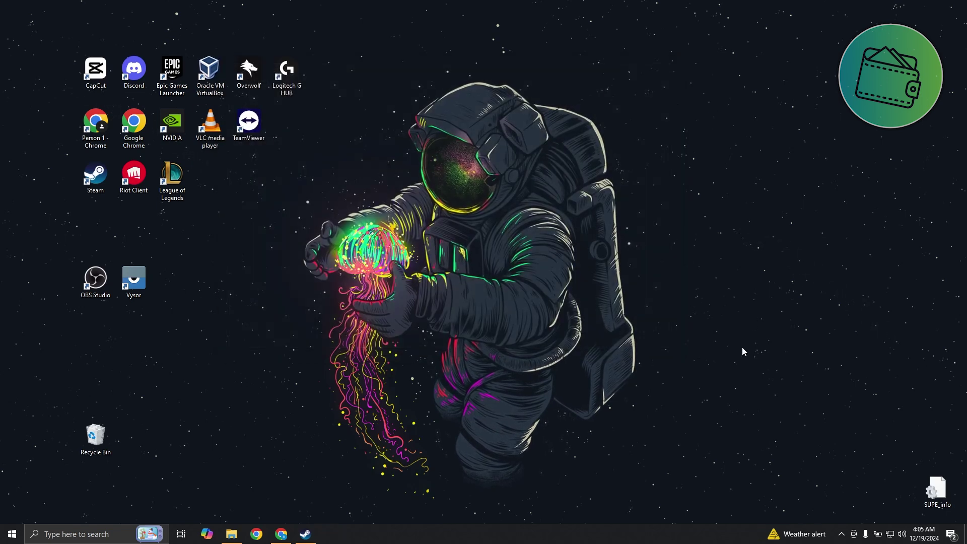